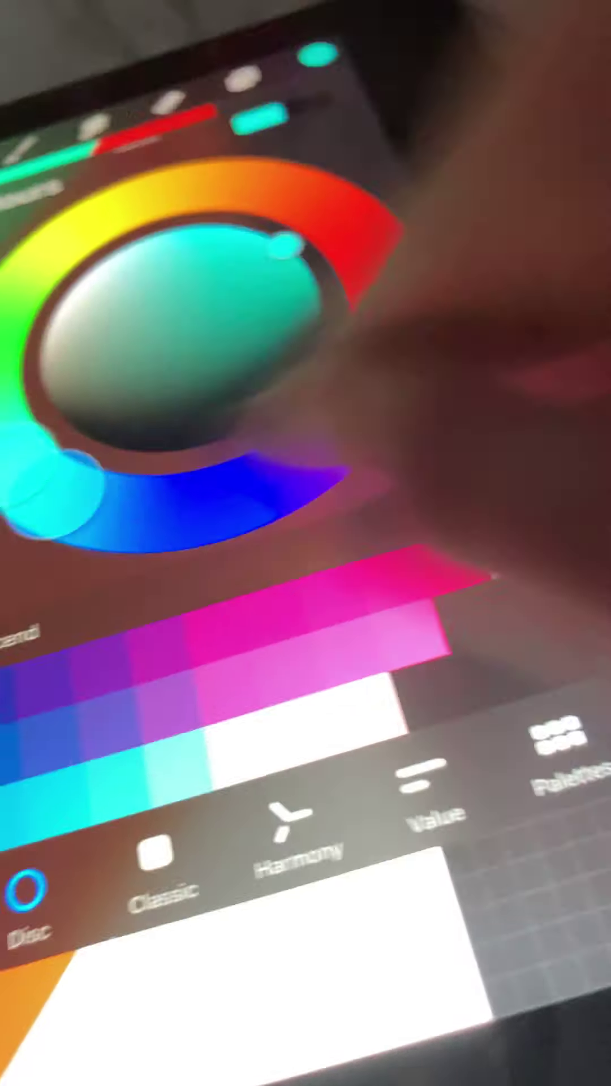
Set the painting colour to a deep purple-blue on the Disc hue ring
{"action": "left_click_drag", "start_coordinate": [60, 485], "coordinate": [219, 473]}
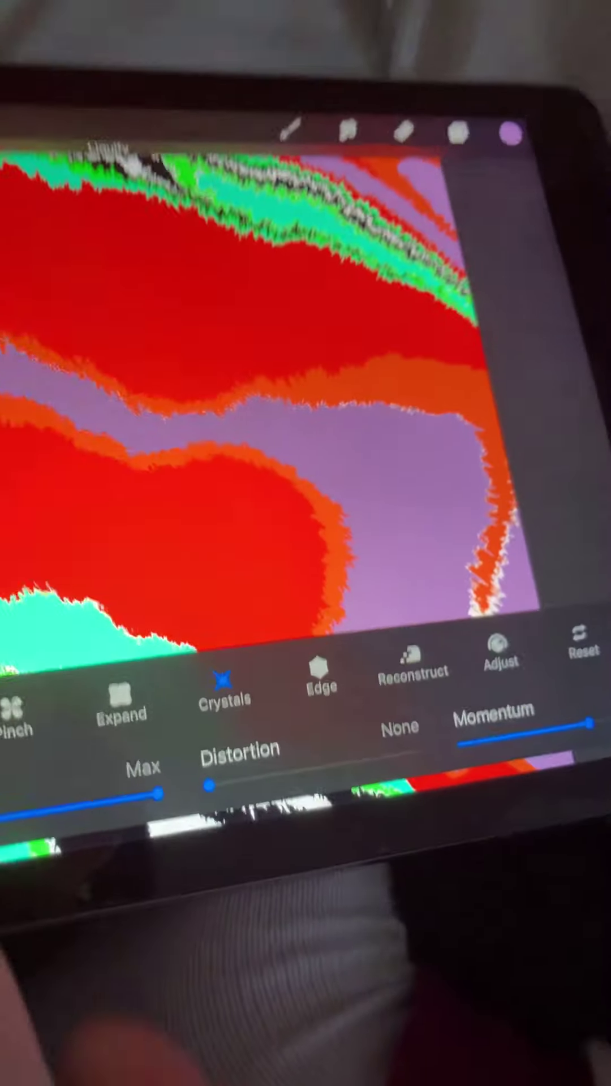
Sweep a Liquify twirl stroke down the canvas to twist the bands into swirls
{"action": "left_click_drag", "start_coordinate": [196, 314], "coordinate": [128, 510]}
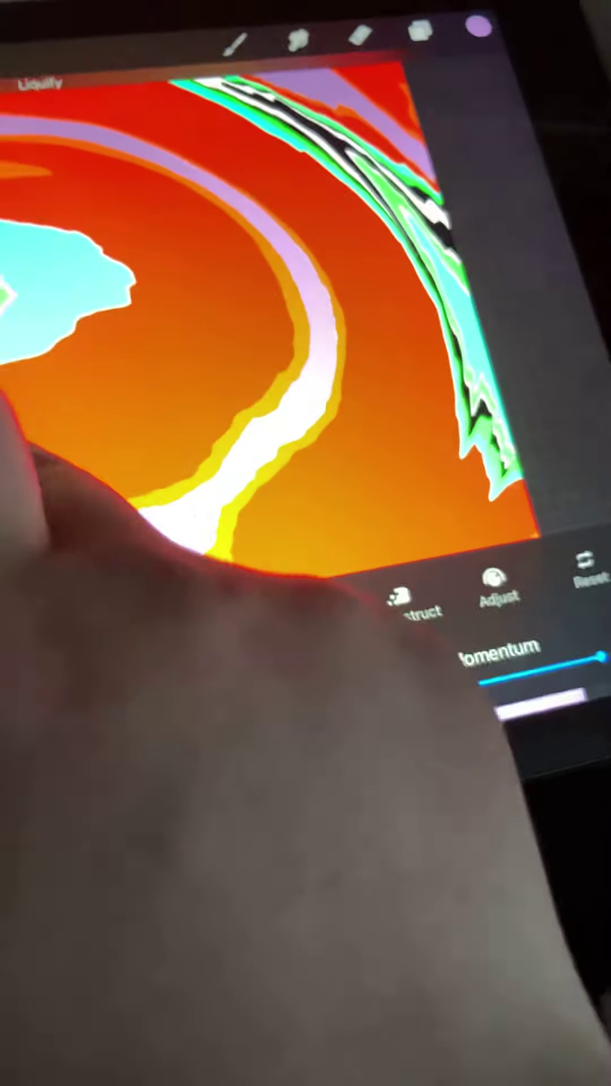